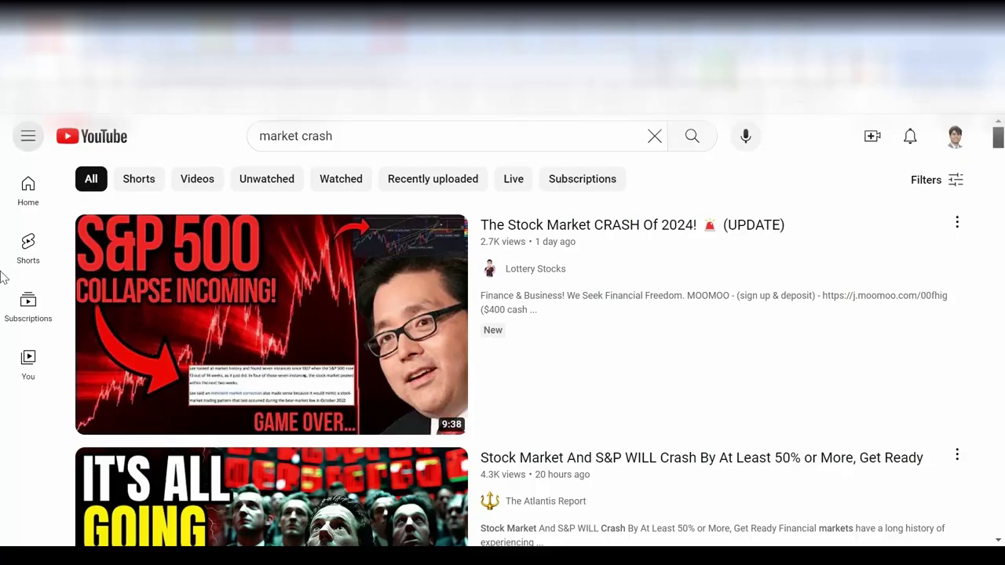
# Step: Look through the YouTube search results for "market crash", including the Shorts section
pyautogui.scroll(-3, 2, 271)
pyautogui.scroll(-4, 1, 275)
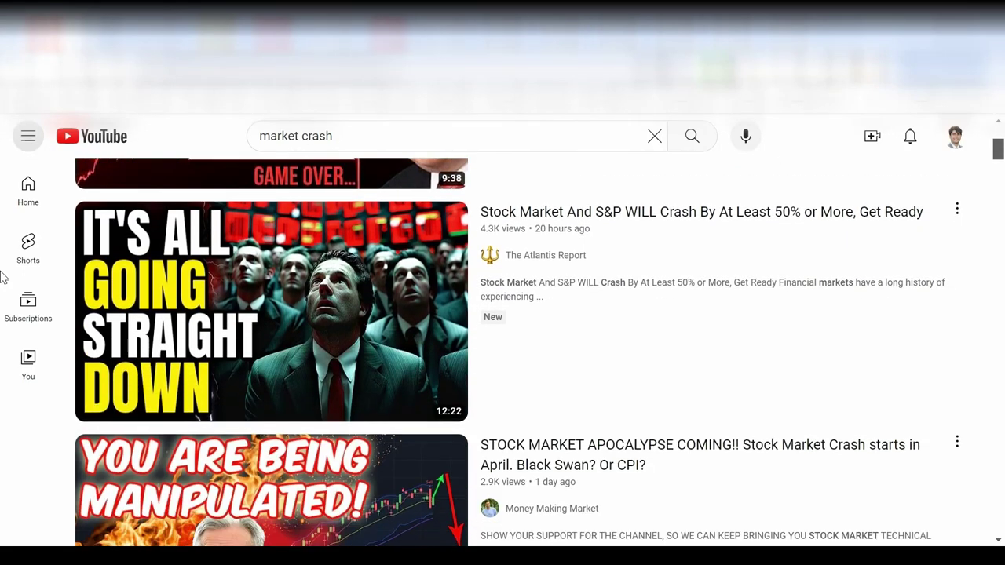
pyautogui.scroll(-5, 2, 274)
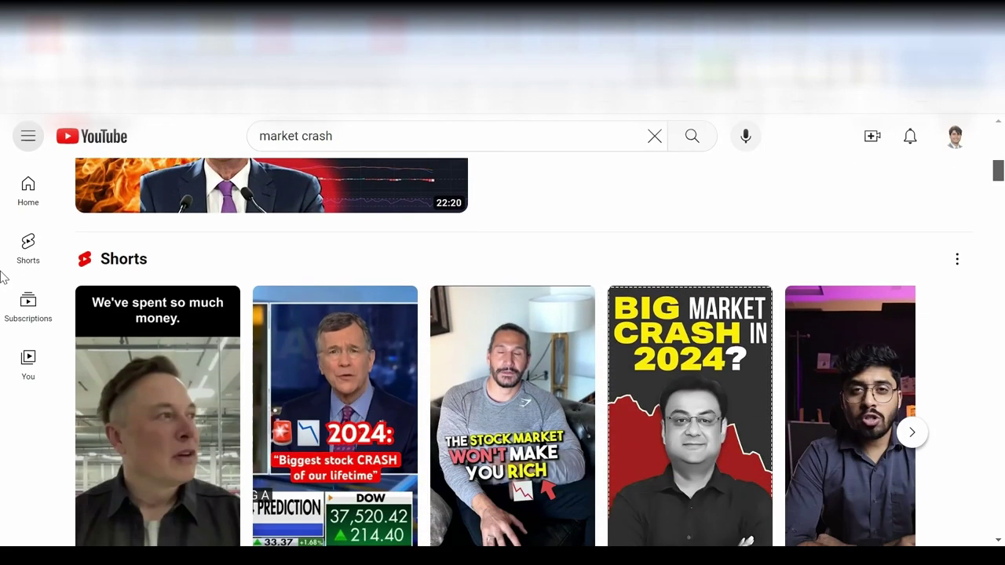
pyautogui.scroll(-3, 3, 275)
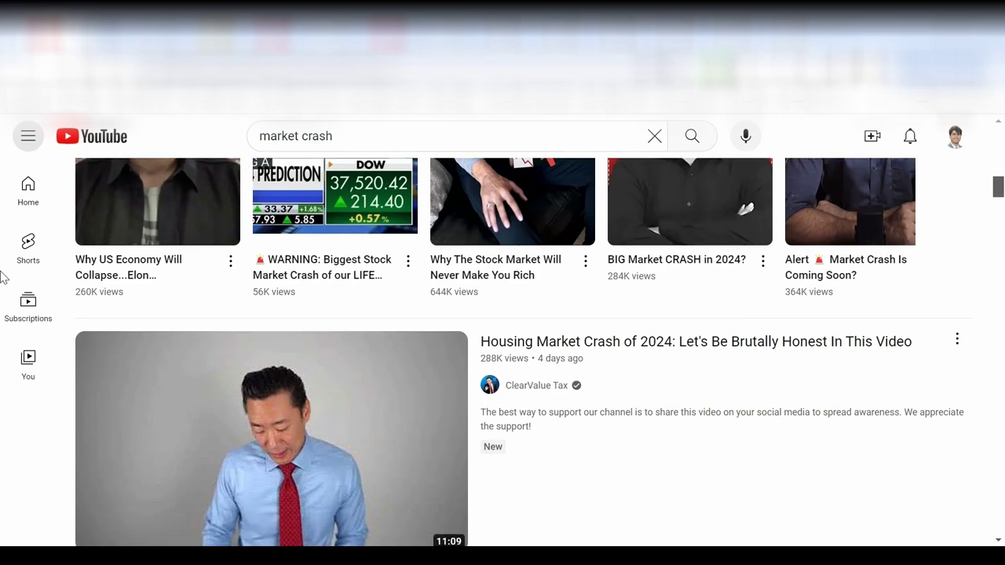
pyautogui.scroll(-5, 2, 271)
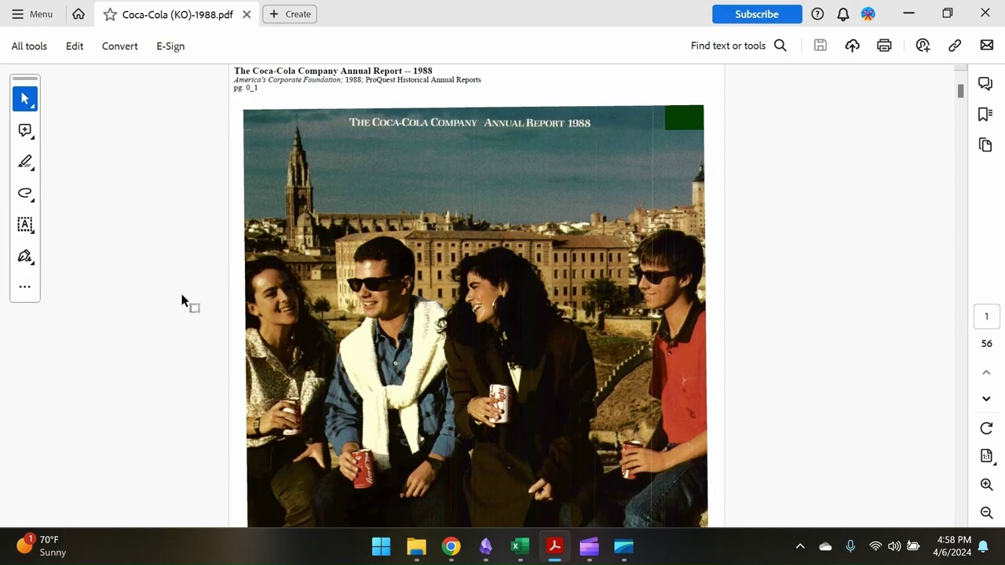
# Step: Skim the opening pages of the Coca-Cola 1988 annual report, from the cover past the Letter to Shareholders
pyautogui.scroll(-20, 228, 310)
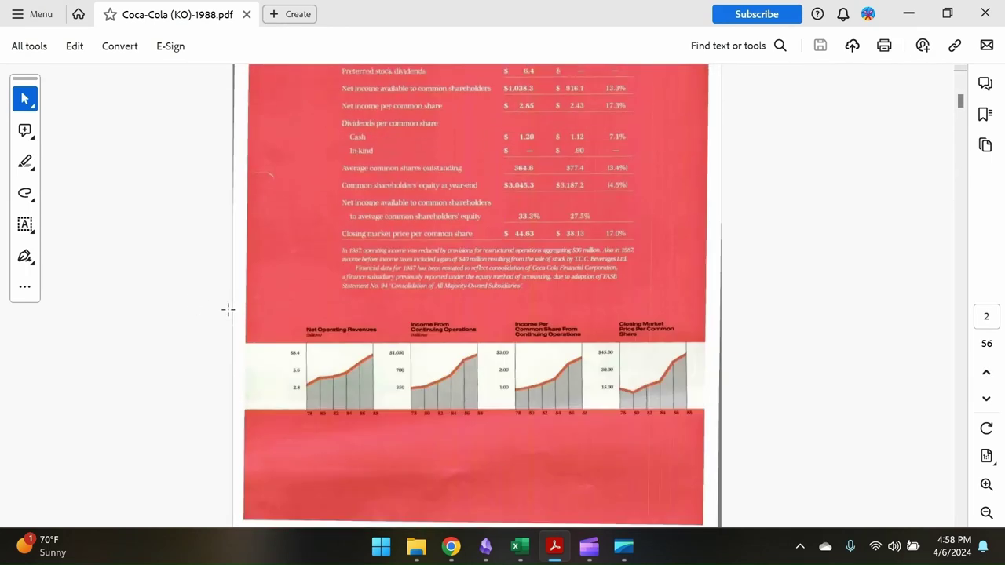
pyautogui.scroll(-15, 411, 390)
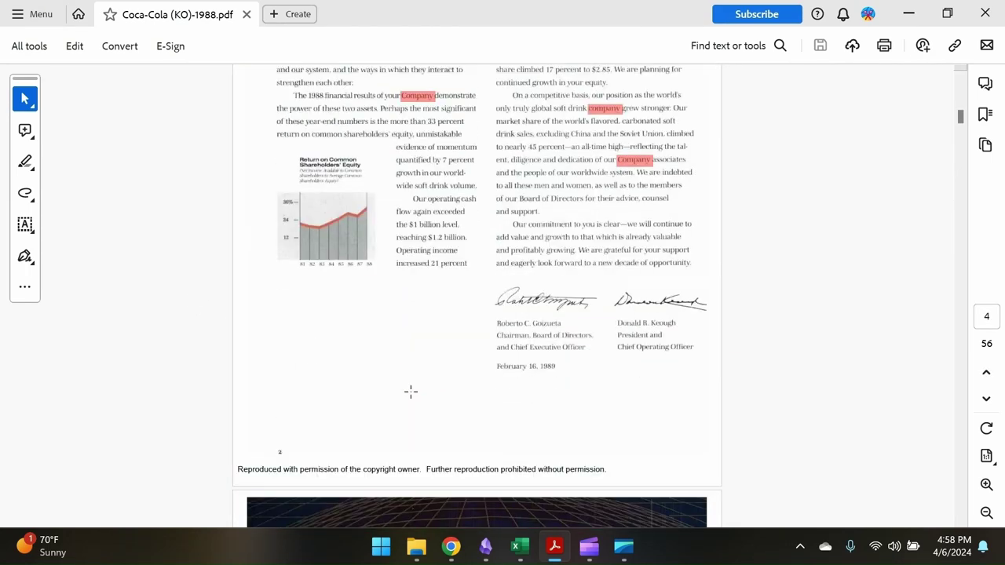
pyautogui.scroll(-10, 468, 444)
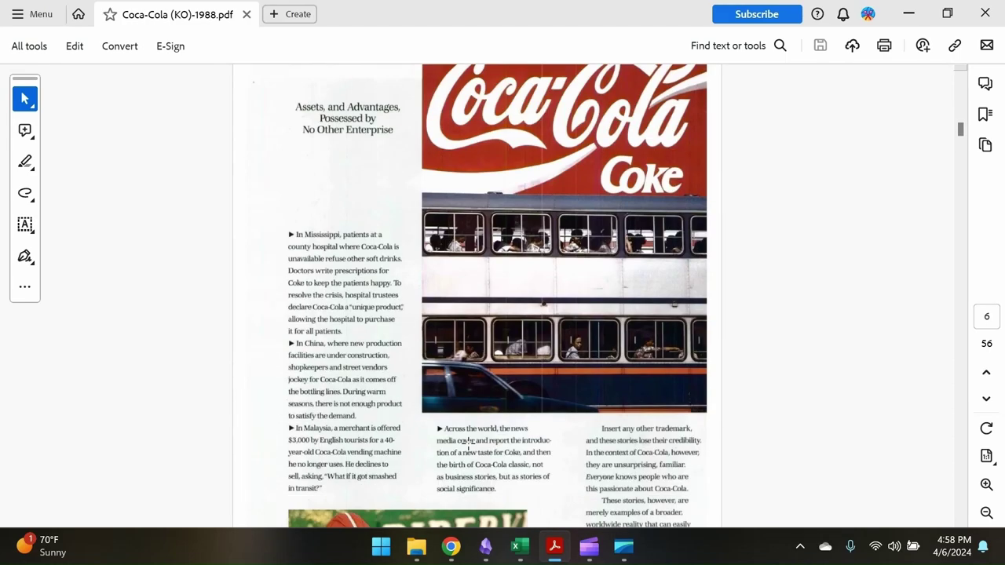
# Step: Switch to the Excel workbook and compare the 1988 net income input with the pasted Selected Financial Data image on the Value sheet
pyautogui.click(526, 548)
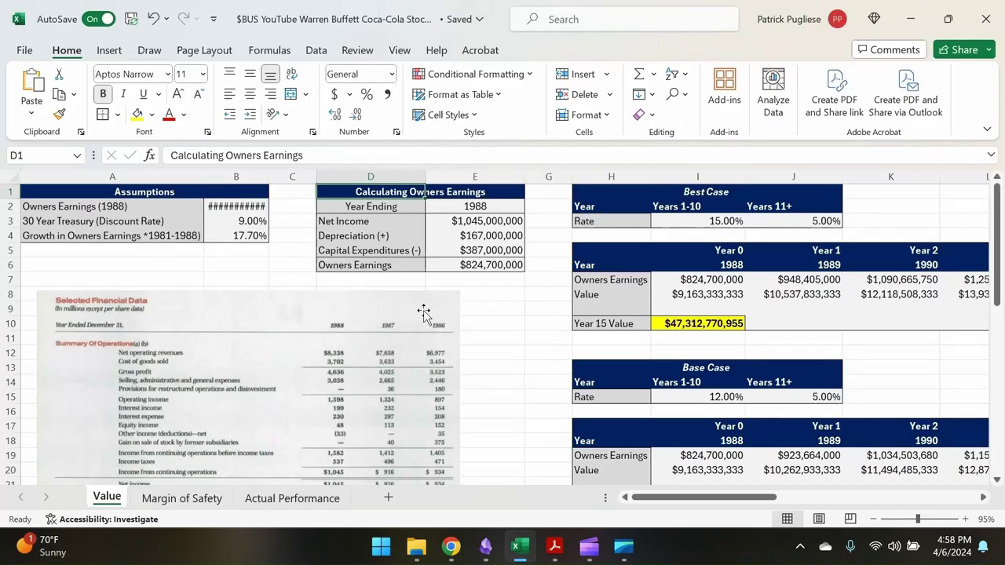
pyautogui.click(471, 306)
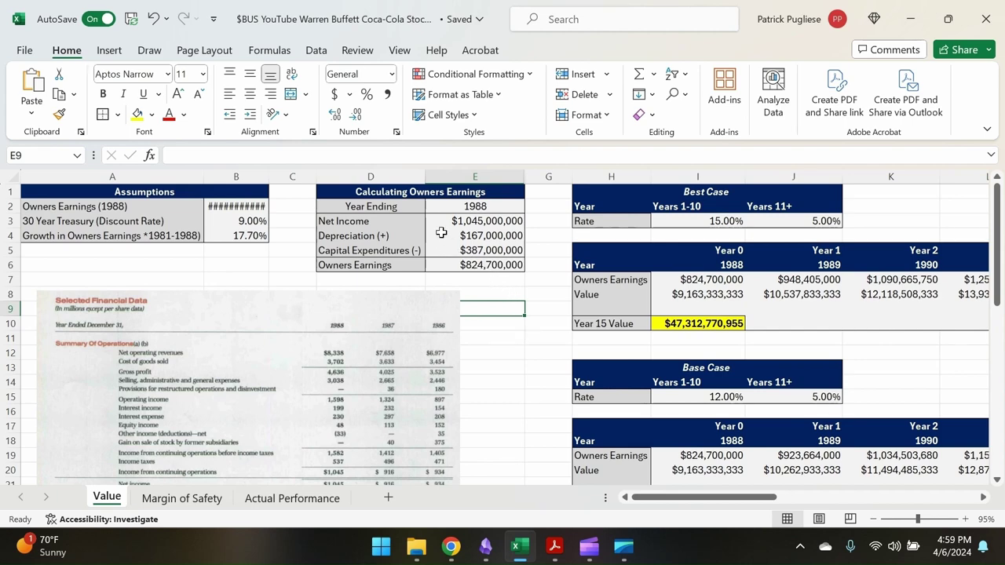
pyautogui.scroll(-2, 111, 283)
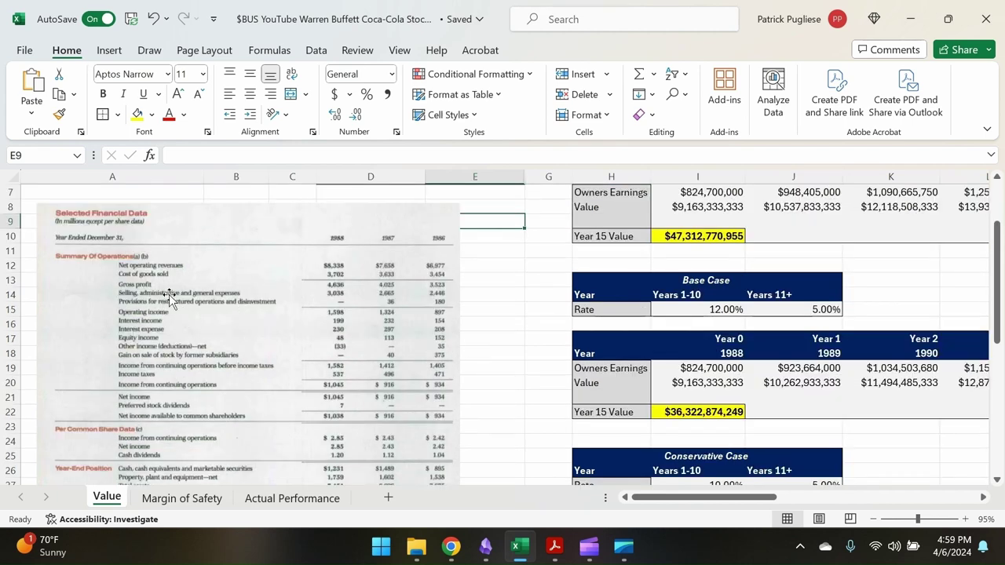
pyautogui.scroll(-3, 292, 346)
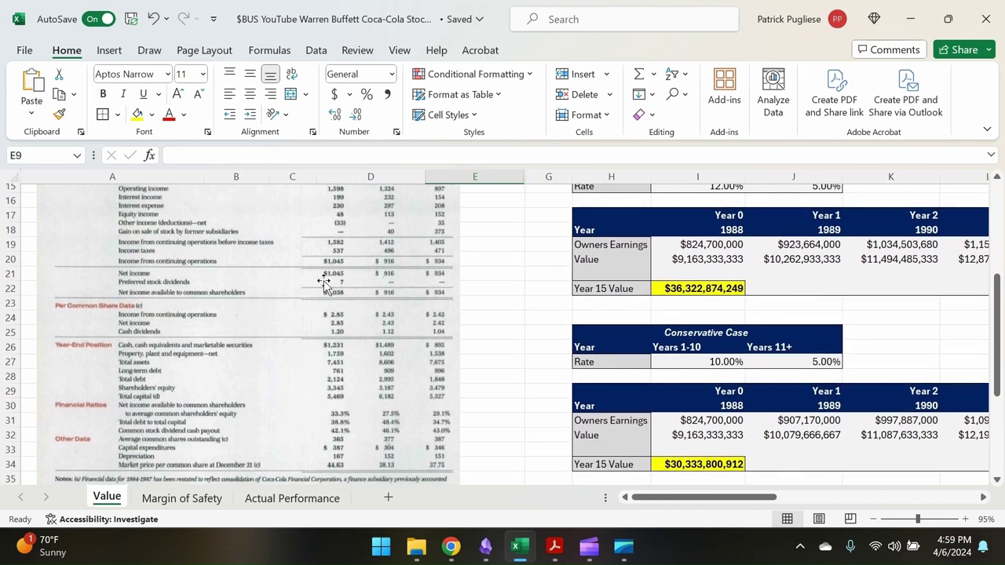
pyautogui.scroll(5, 385, 287)
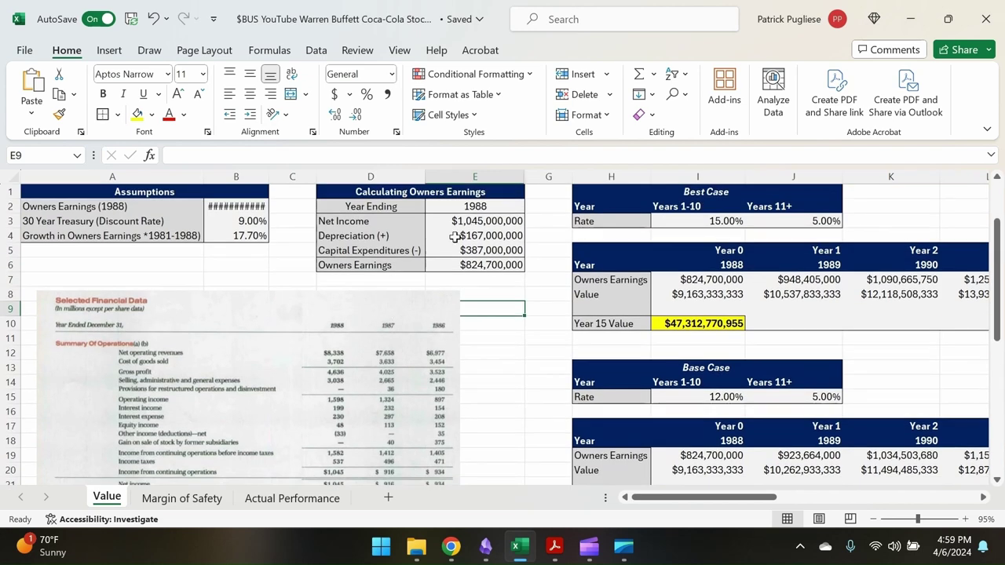
# Step: Check the 1988 depreciation and capital expenditures inputs against the Other Data section of the pasted financial statement
pyautogui.scroll(-1, 440, 231)
pyautogui.scroll(1, 409, 240)
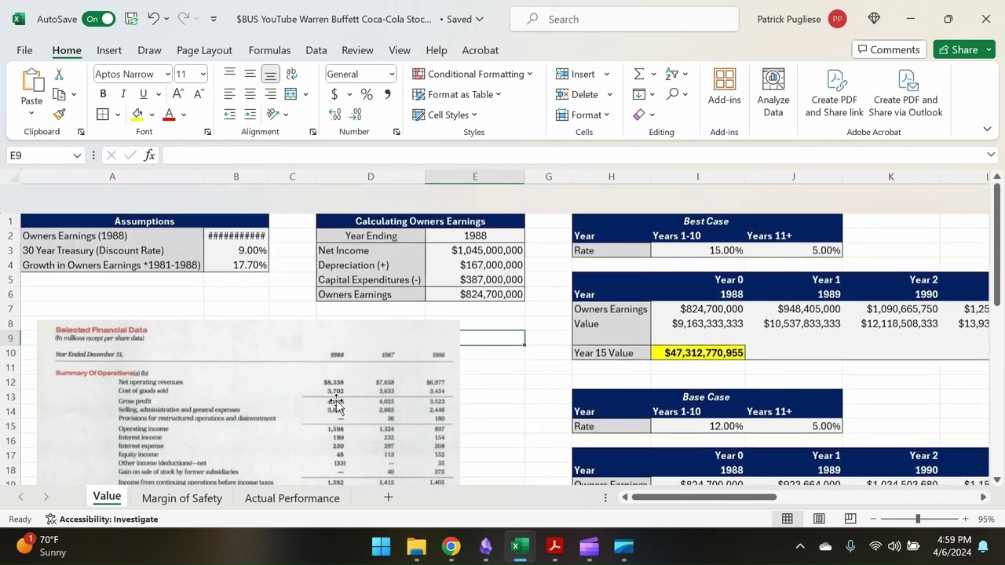
pyautogui.scroll(-7, 316, 421)
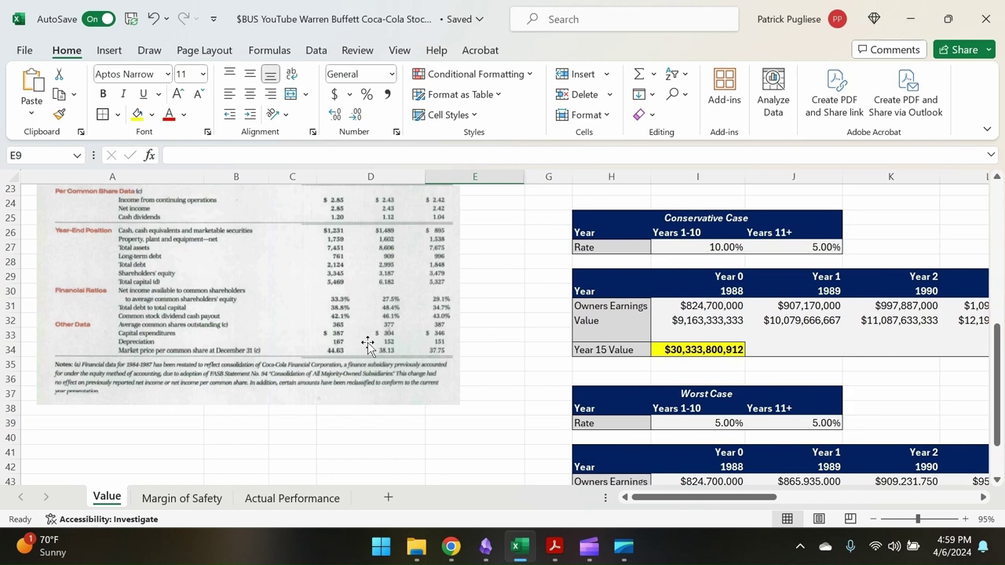
pyautogui.scroll(7, 365, 346)
pyautogui.scroll(1, 399, 233)
pyautogui.scroll(-6, 419, 379)
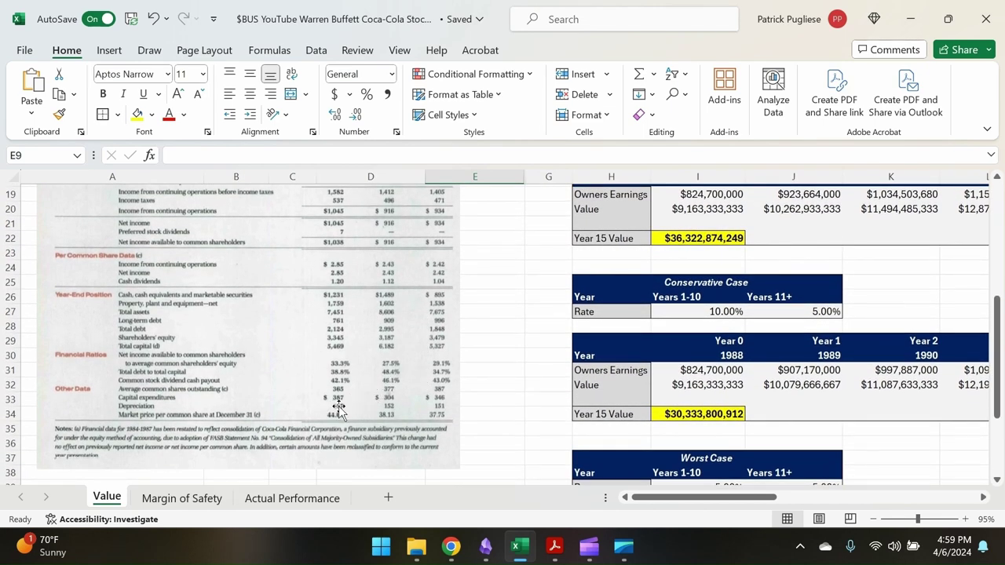
pyautogui.scroll(6, 420, 387)
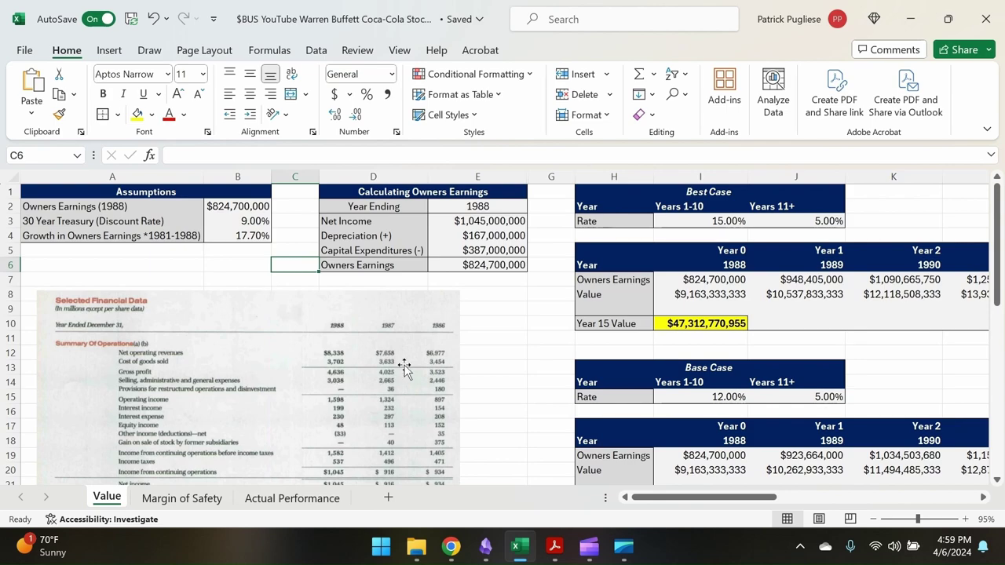
# Step: Switch to the Coca-Cola 1988 annual report in Acrobat and go back to the Letter to Shareholders
pyautogui.click(555, 546)
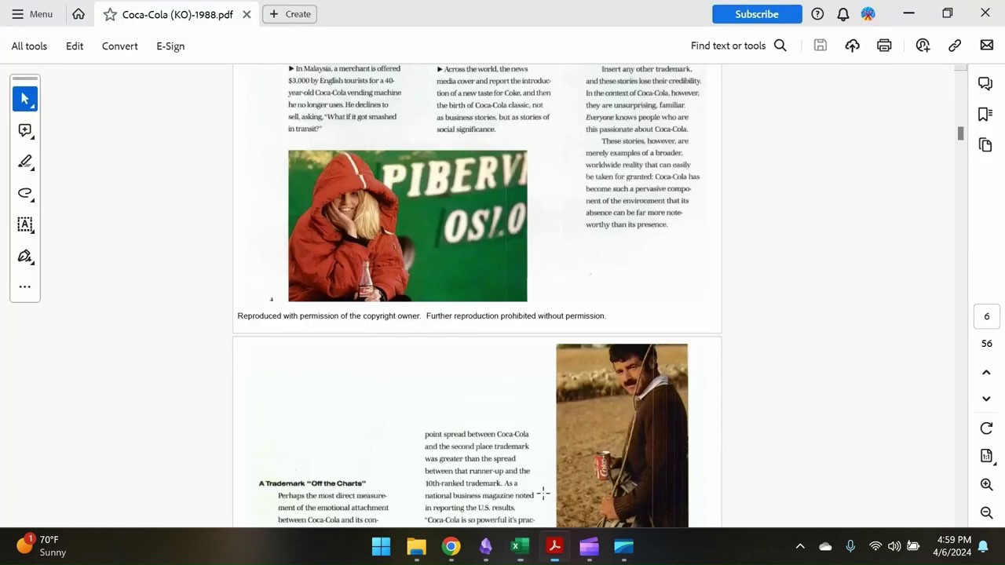
pyautogui.scroll(10, 507, 303)
pyautogui.scroll(15, 507, 303)
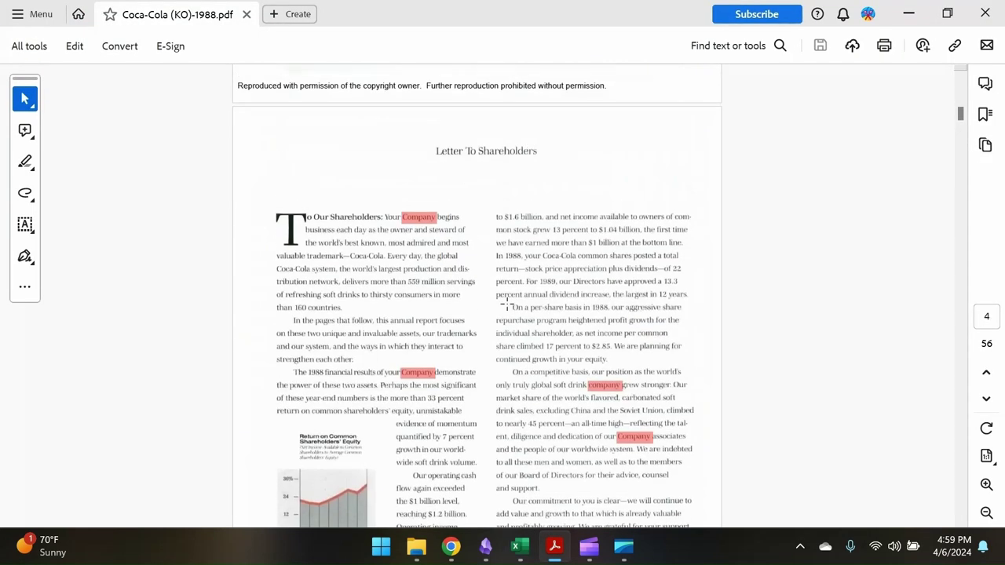
# Step: Switch back to the Excel workbook and inspect the Year 1 owners earnings formula in the Best Case table
pyautogui.hotkey('alt', 'Tab')
pyautogui.click(247, 261)
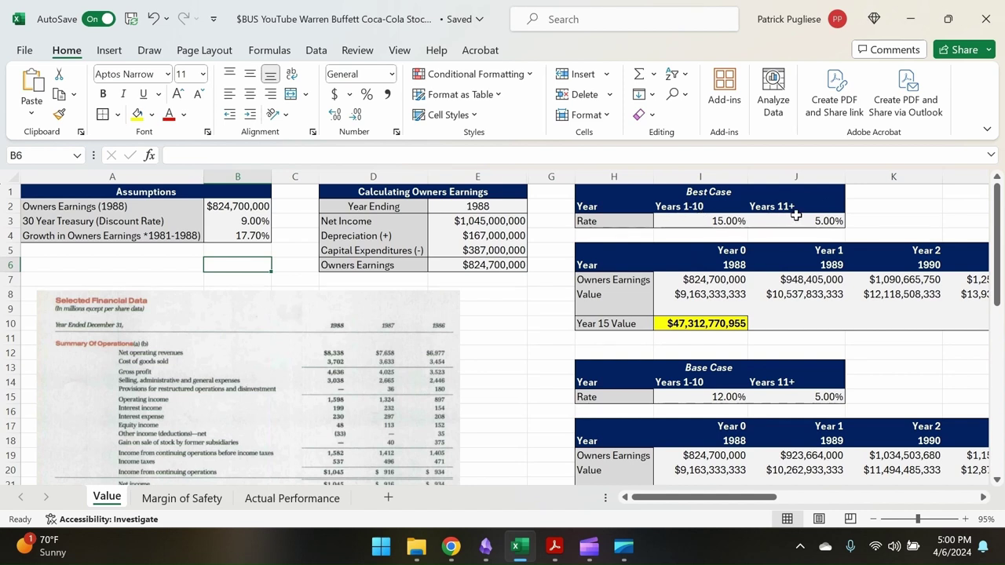
pyautogui.click(736, 284)
pyautogui.hscroll(3, 736, 285)
pyautogui.click(661, 283)
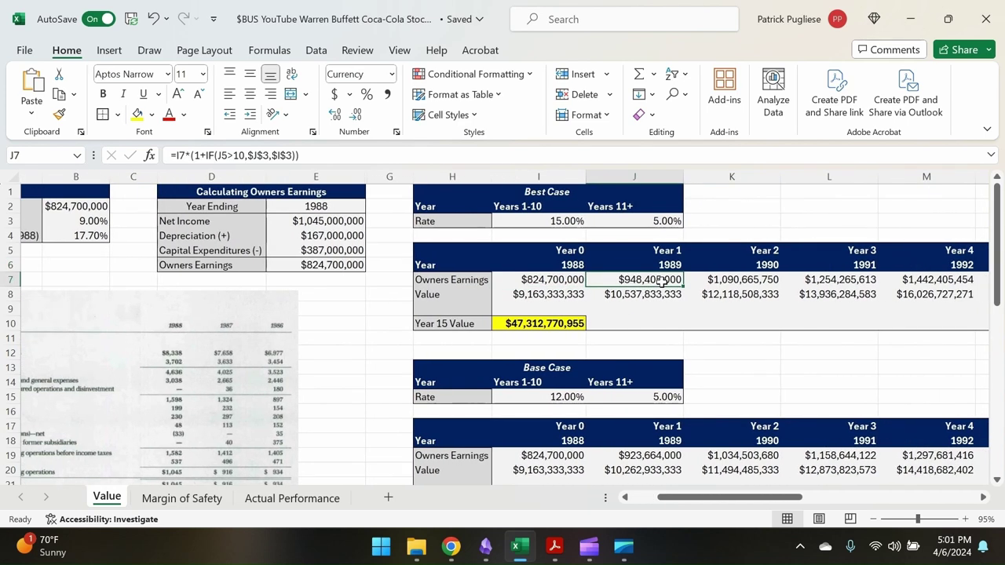
# Step: Step through the Best Case owners earnings projections cell by cell from Year 2 to Year 15
pyautogui.press('Right')
pyautogui.press('Right')
pyautogui.press('Right')
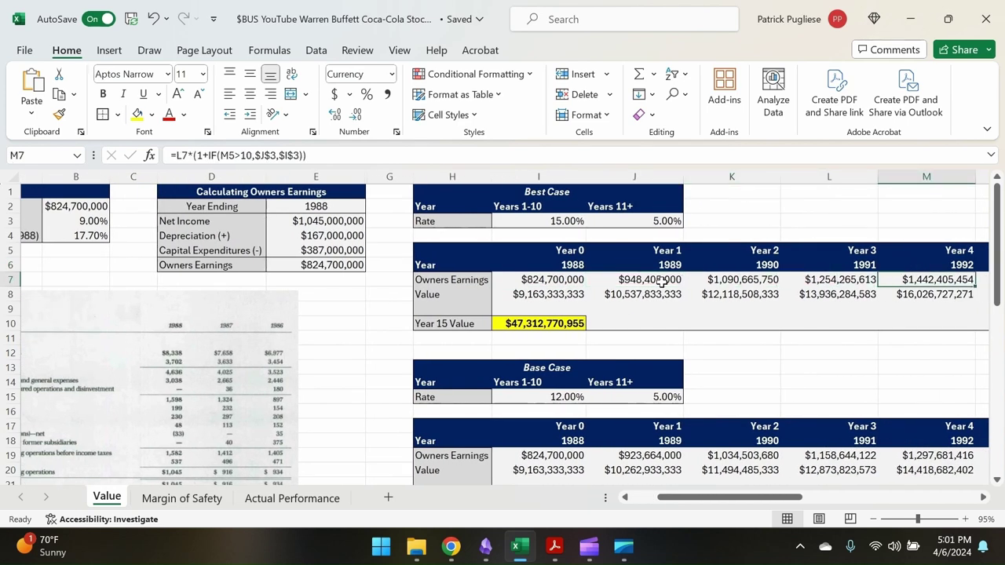
pyautogui.press('Right')
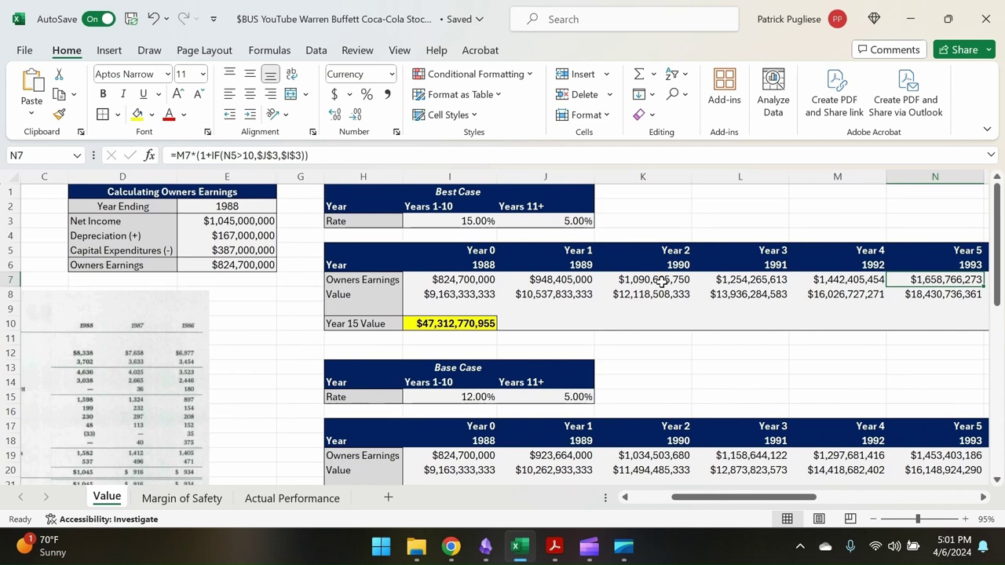
pyautogui.press('Right')
pyautogui.press('Right')
pyautogui.press('Right')
pyautogui.press('Right')
pyautogui.press('Right')
pyautogui.press('Right')
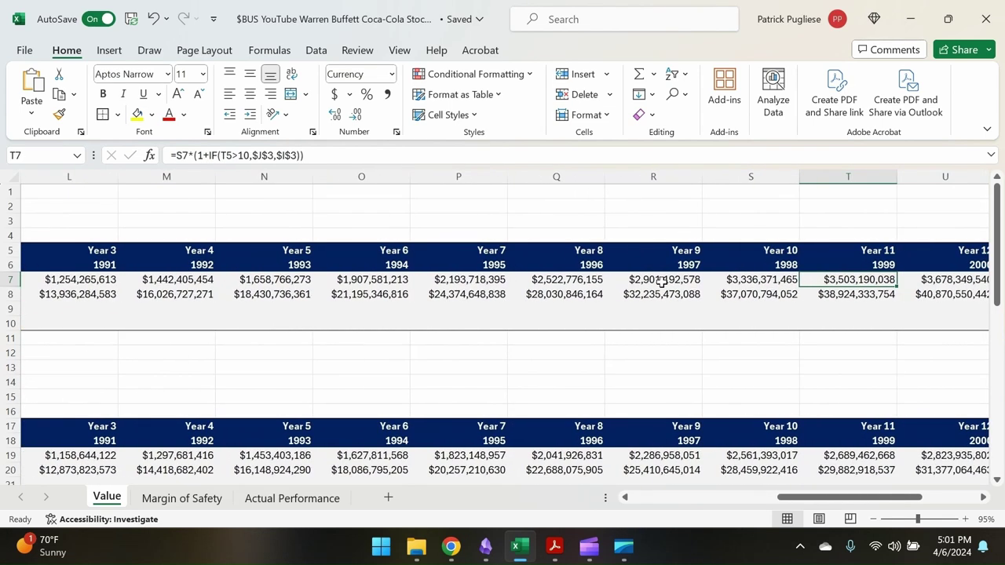
pyautogui.press('Right')
pyautogui.press('Right')
pyautogui.press('Right')
pyautogui.press('Right')
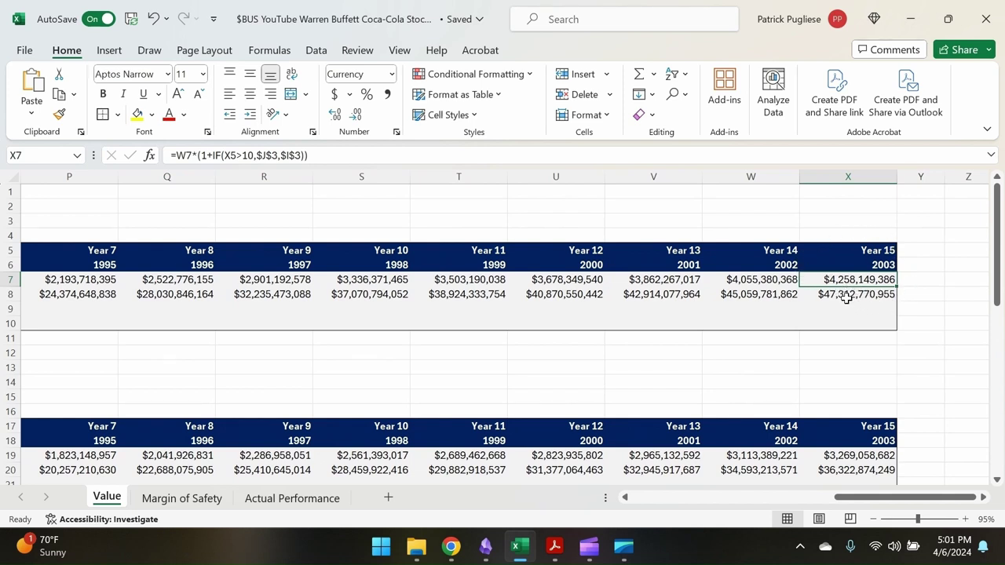
# Step: Examine the Best Case Year 15 value formula and relate it to the discount rate assumption and the highlighted Year 15 Value
pyautogui.click(847, 297)
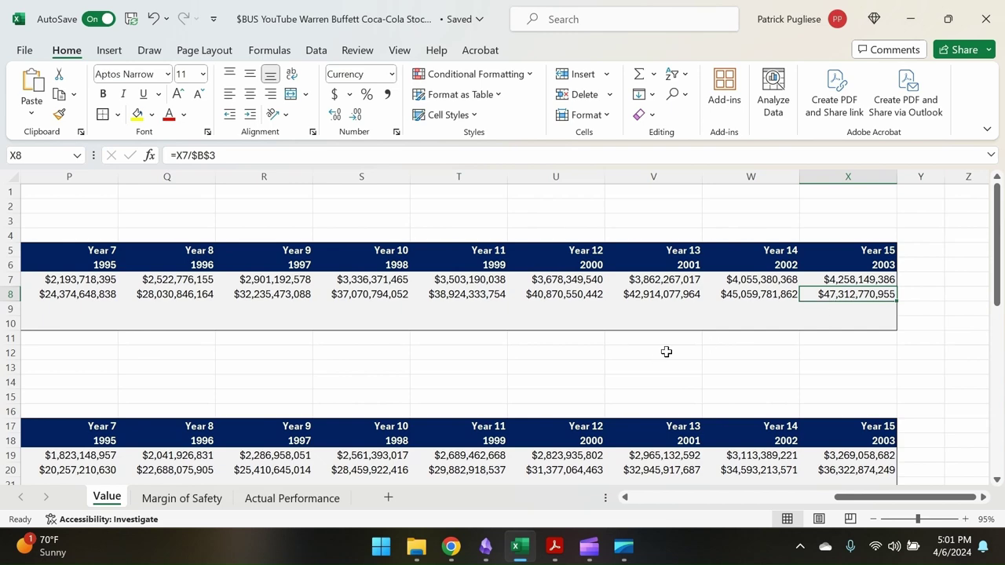
pyautogui.hscroll(-10, 664, 351)
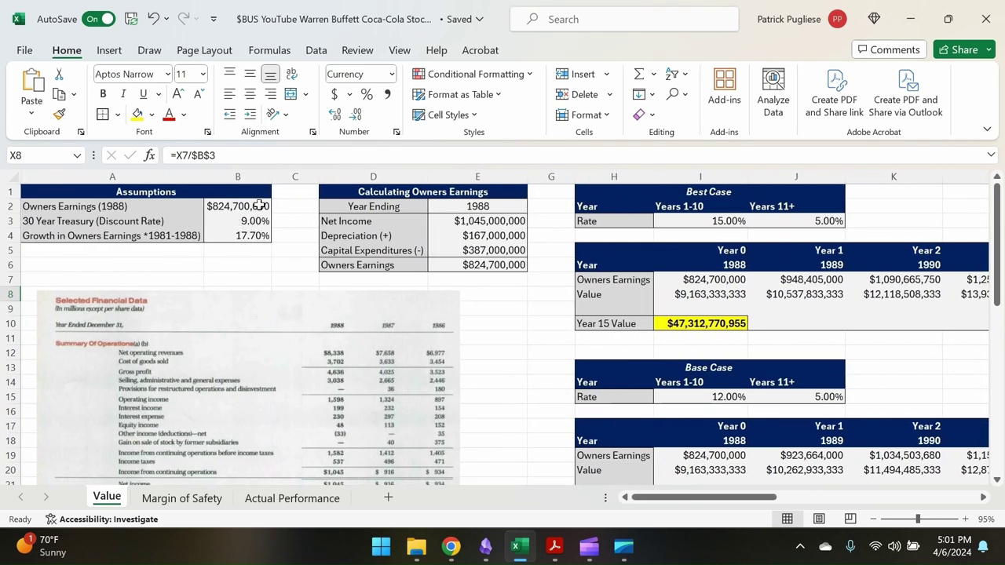
pyautogui.hscroll(6, 792, 356)
pyautogui.hscroll(4, 792, 357)
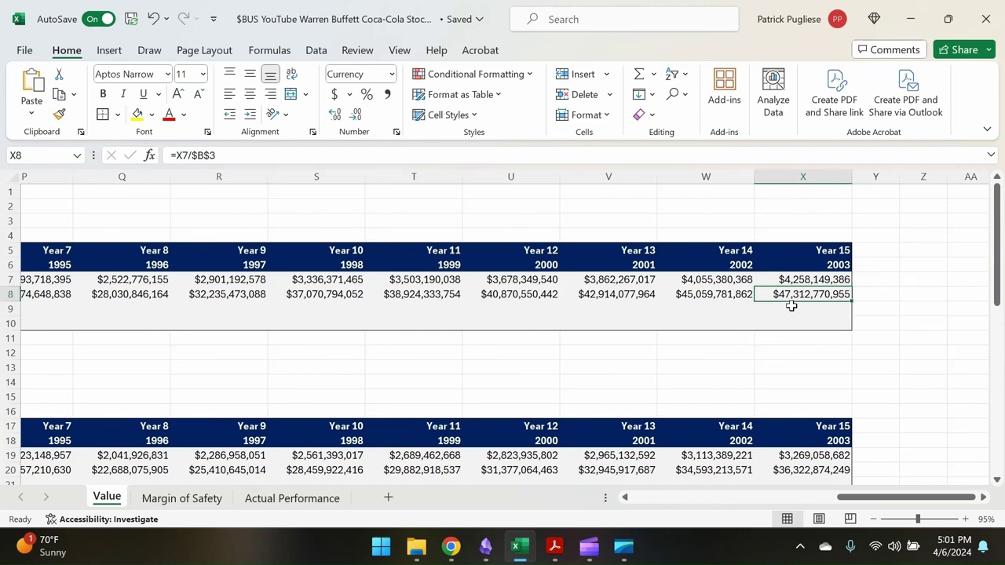
pyautogui.hscroll(-8, 628, 300)
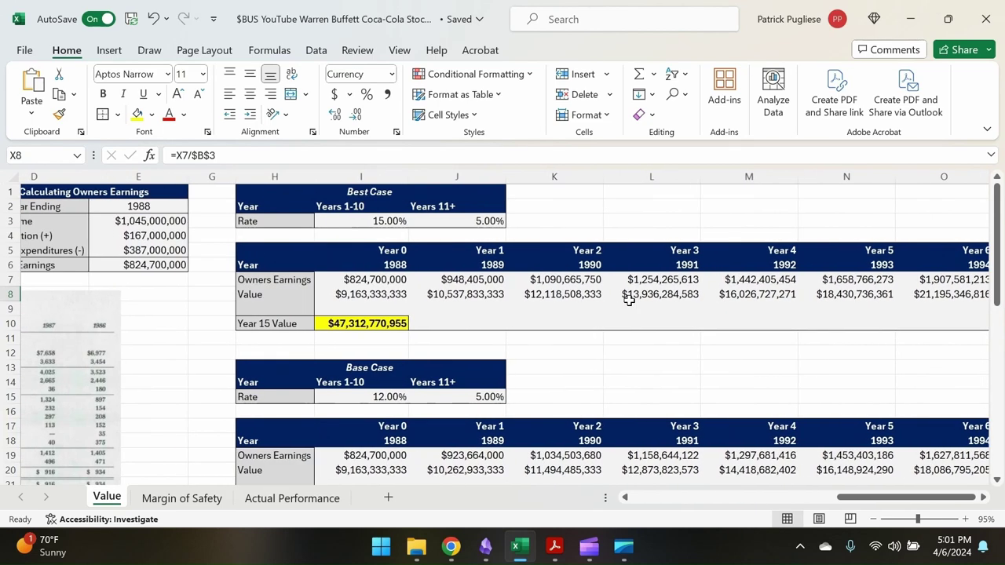
pyautogui.hscroll(-1, 338, 346)
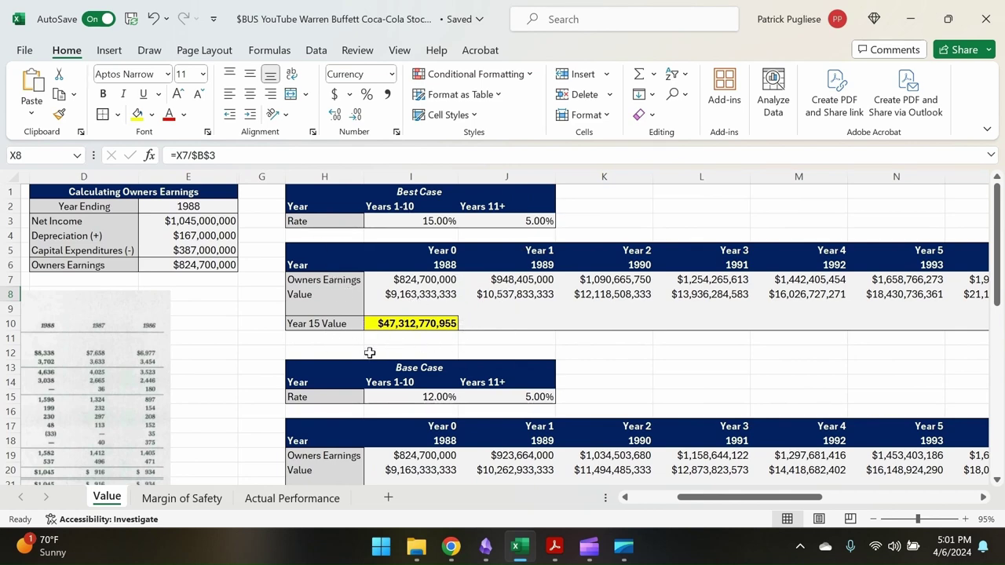
# Step: Review the growth rates and Year 15 values of the Base, Conservative and Worst Case tables
pyautogui.scroll(-3, 335, 352)
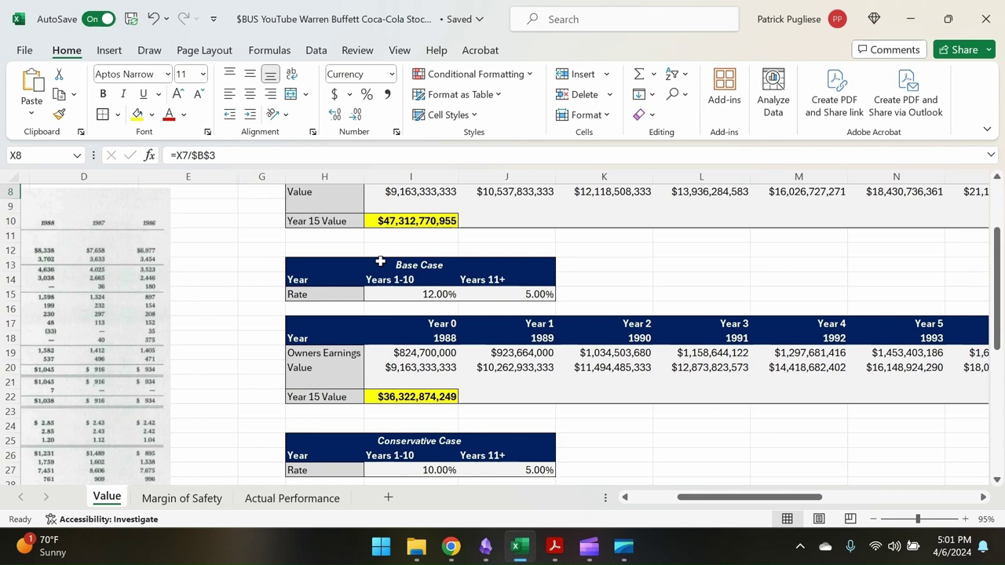
pyautogui.scroll(-3, 332, 350)
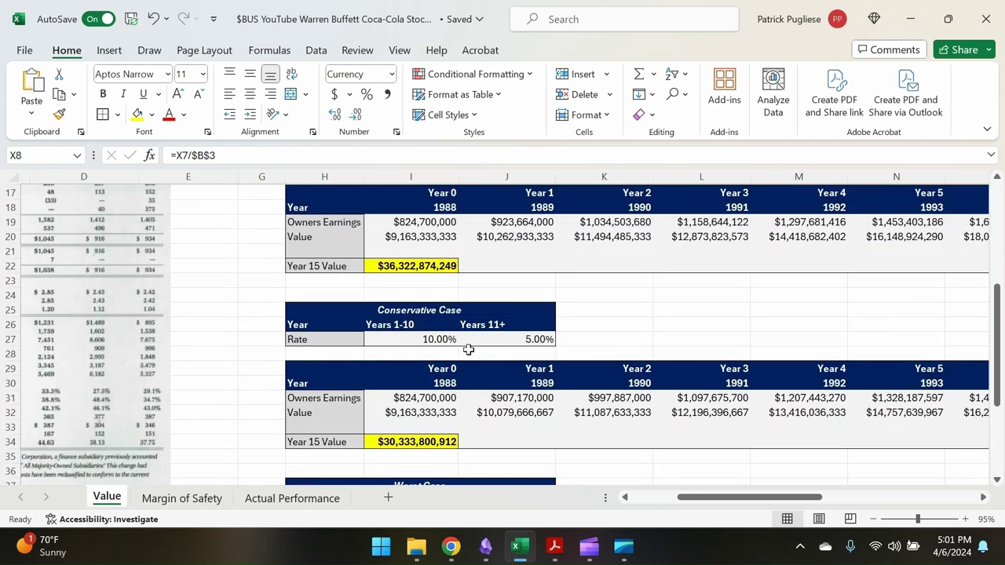
pyautogui.scroll(-4, 433, 403)
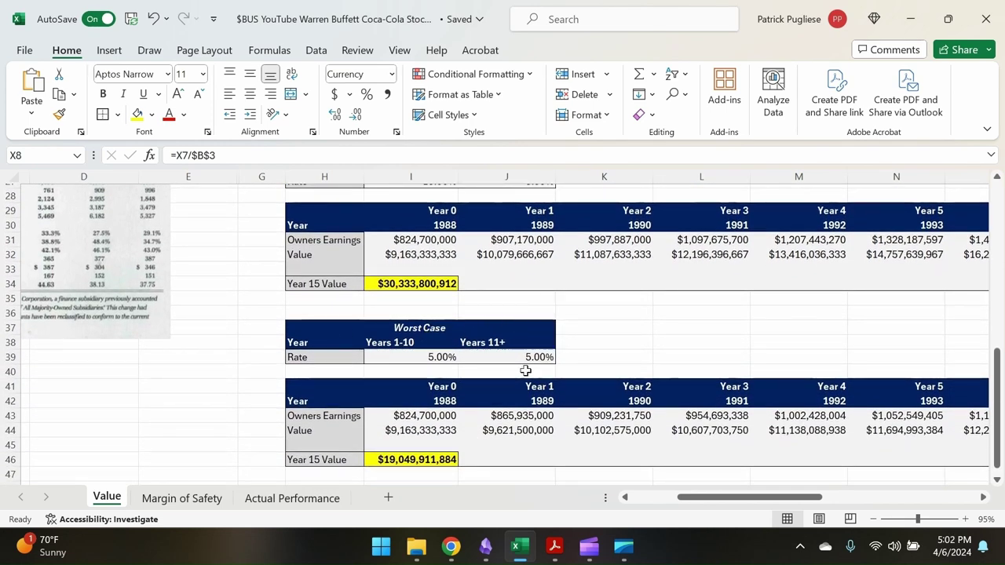
pyautogui.scroll(-1, 384, 380)
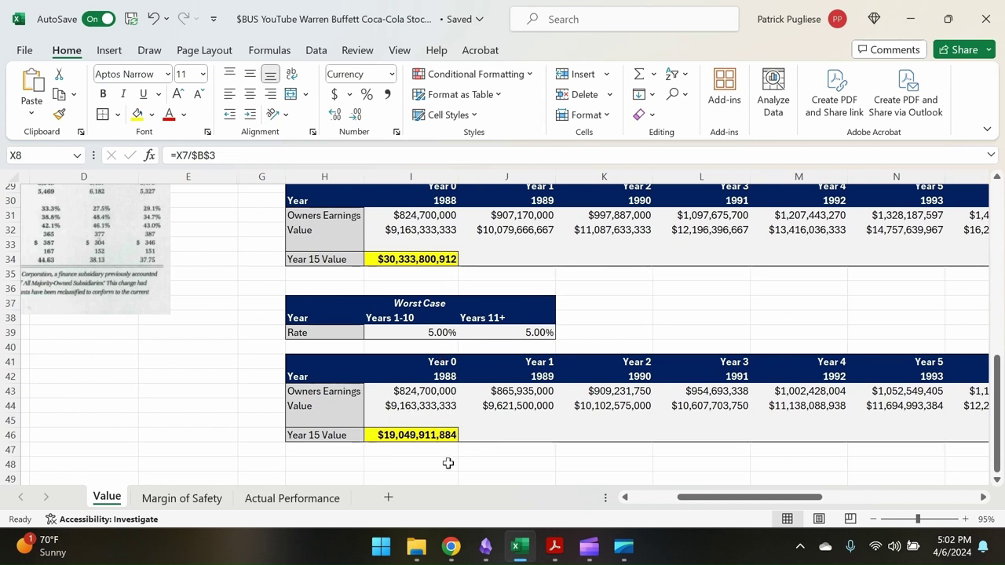
# Step: Open the Margin of Safety sheet and select the 1989 market valuation in the Assumptions table
pyautogui.hotkey('ctrl', 'pagedown')
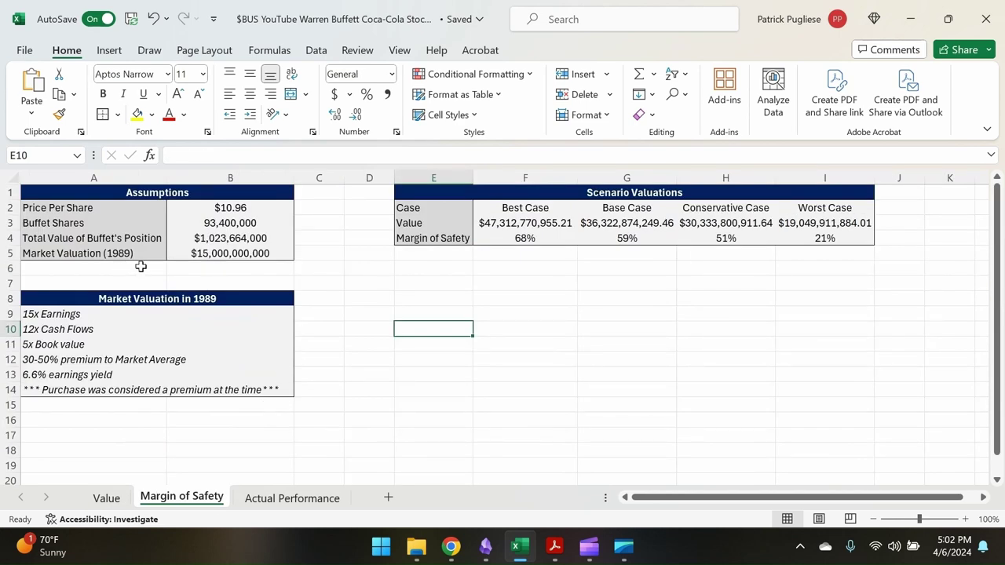
pyautogui.click(201, 256)
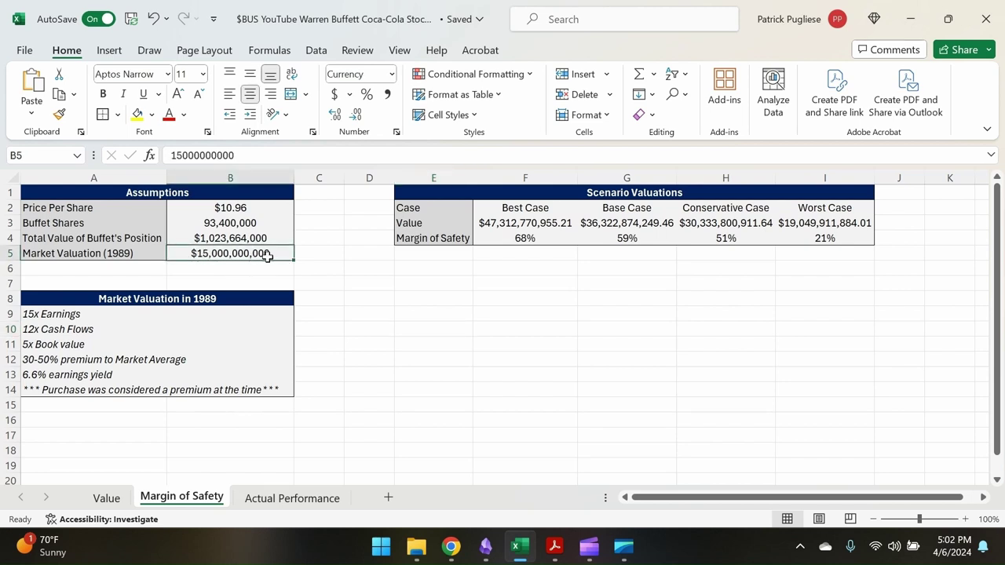
# Step: Examine the Margin of Safety formulas for the Best Case and Worst Case in the Scenario Valuations table
pyautogui.click(131, 264)
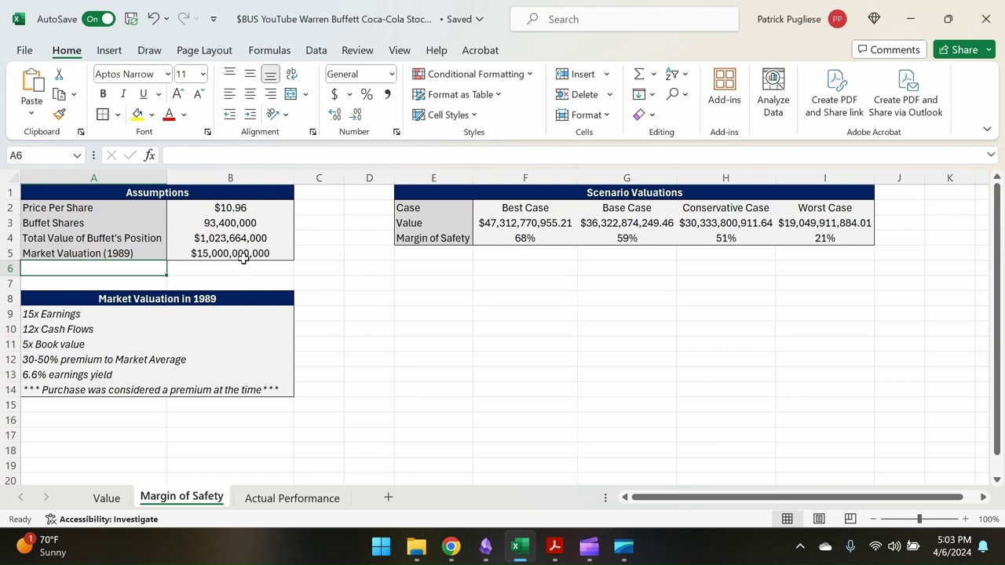
pyautogui.click(522, 239)
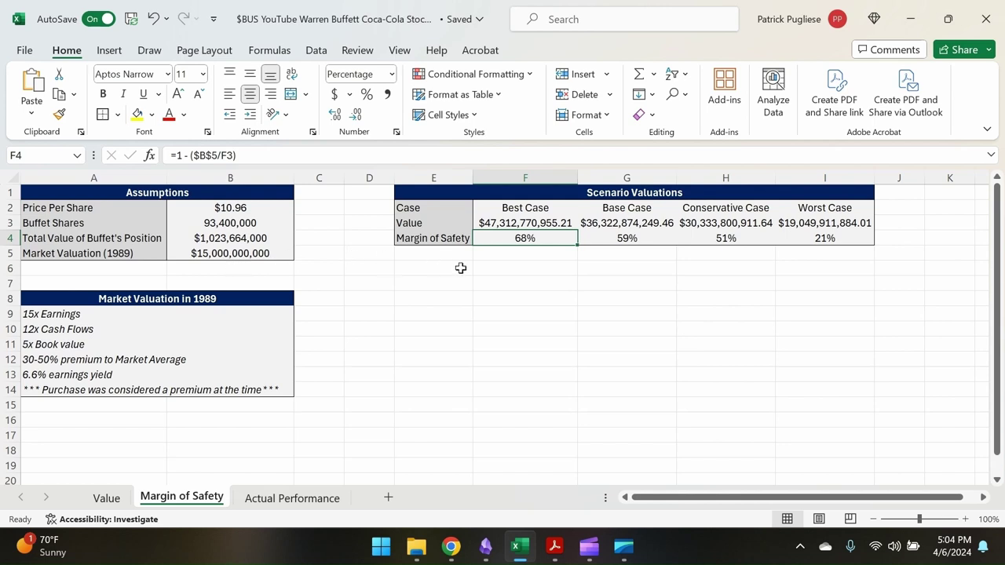
pyautogui.click(814, 241)
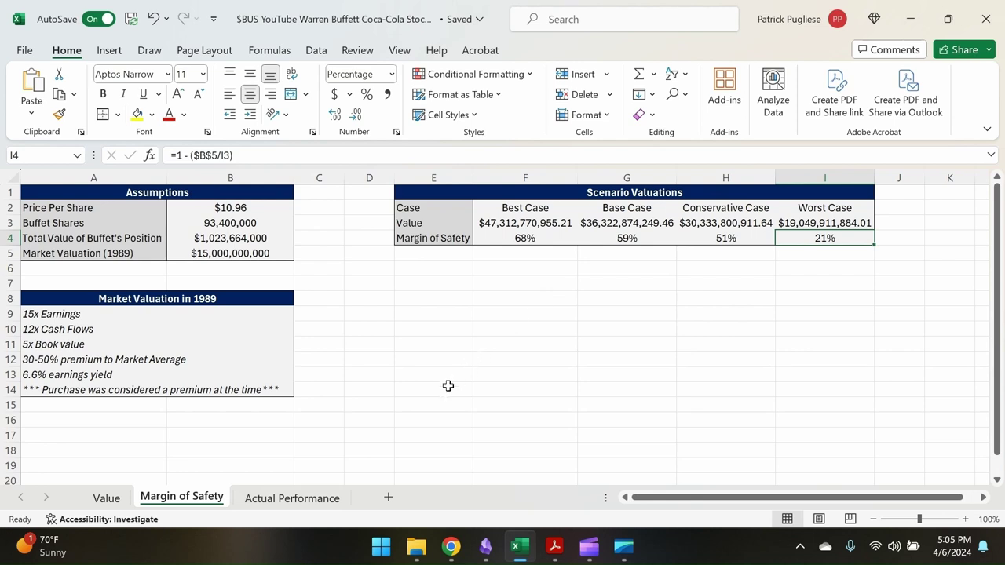
# Step: Review the growth rate comparison on the Actual Performance sheet and return to the scenario projections on the Value sheet
pyautogui.click(310, 502)
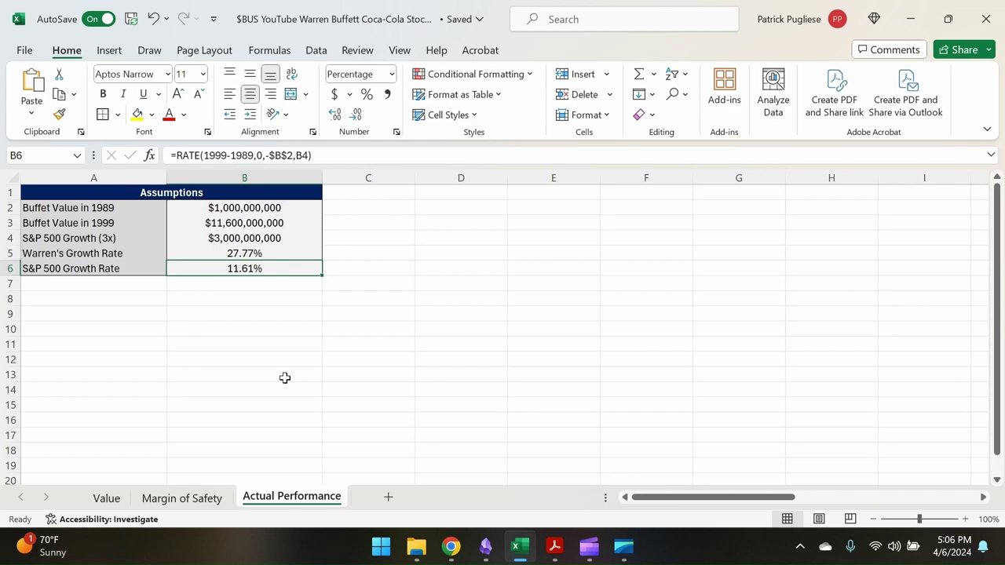
pyautogui.click(108, 499)
pyautogui.hscroll(1, 605, 306)
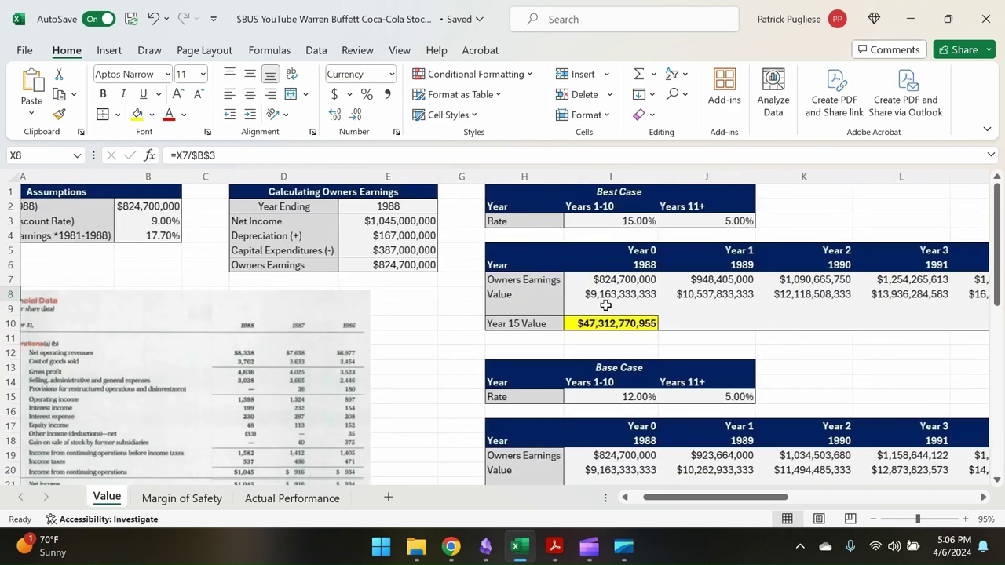
pyautogui.hscroll(3, 605, 305)
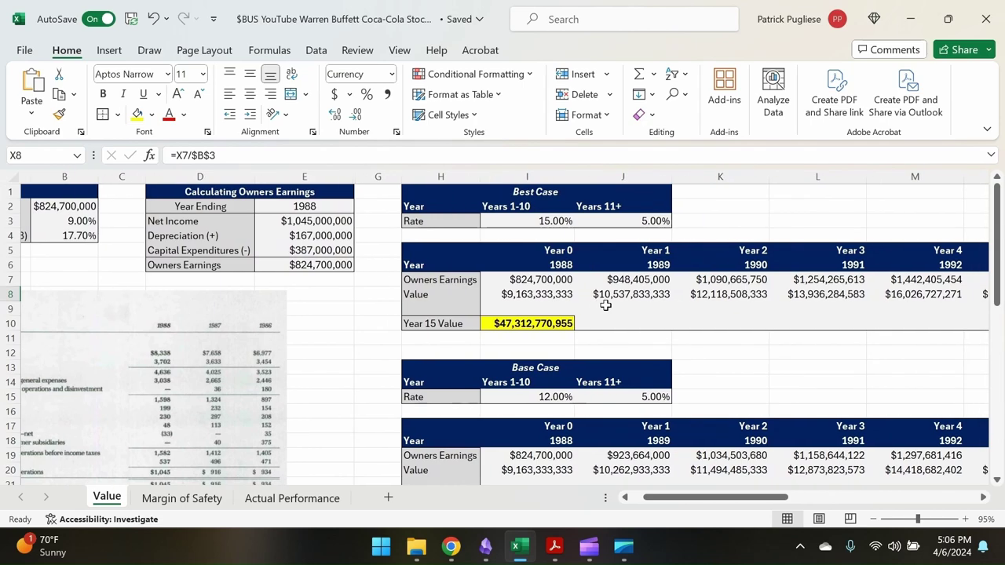